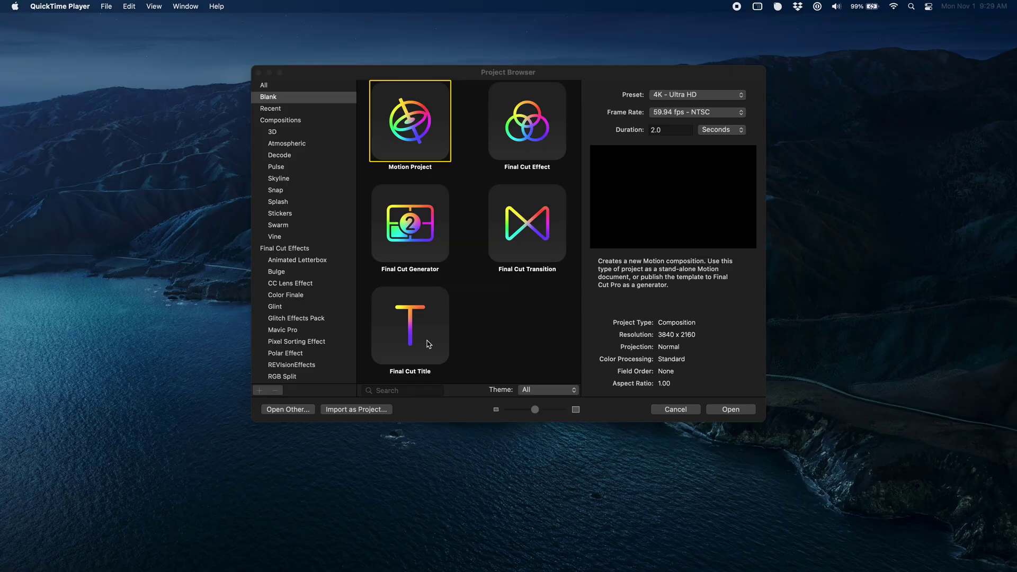
# Create a new 4K Ultra HD Final Cut Title project at 30 fps.
pyautogui.click(427, 343)
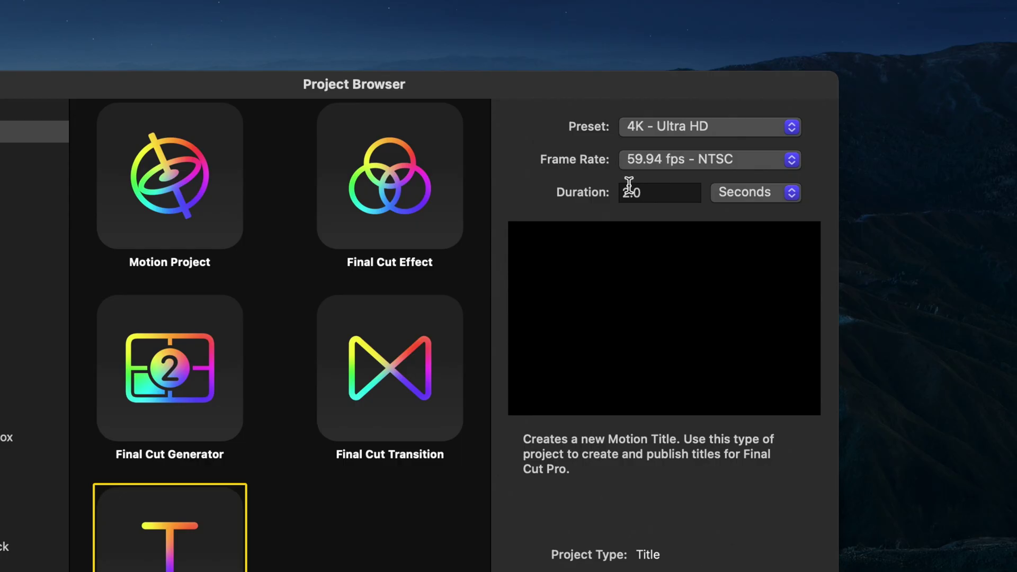
pyautogui.click(658, 154)
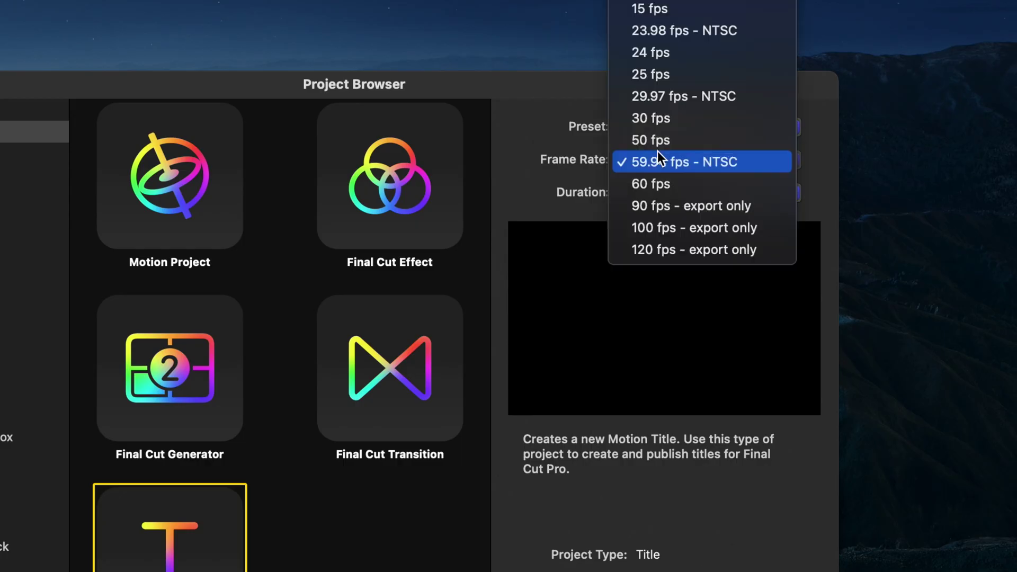
pyautogui.click(668, 118)
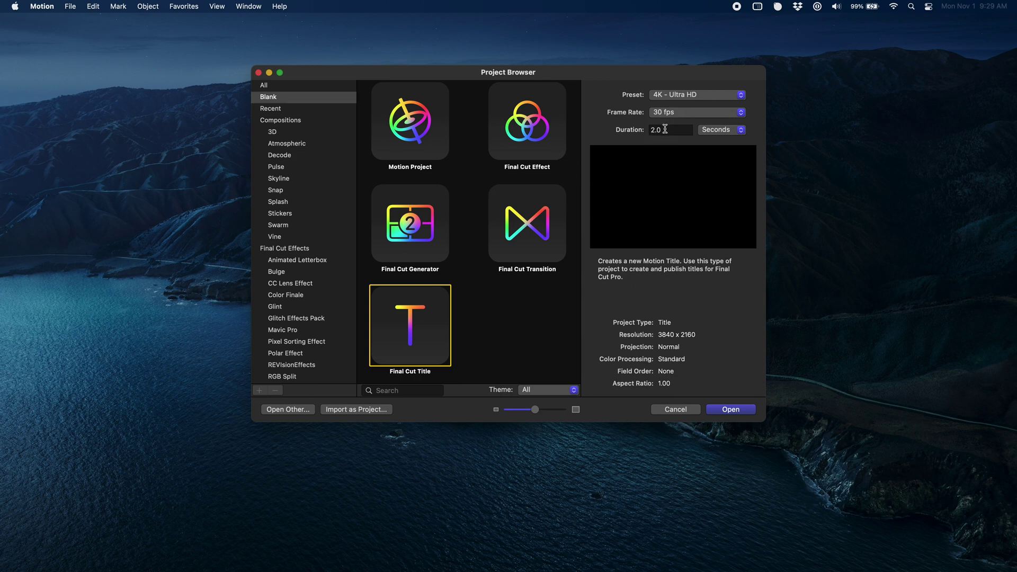
pyautogui.click(726, 410)
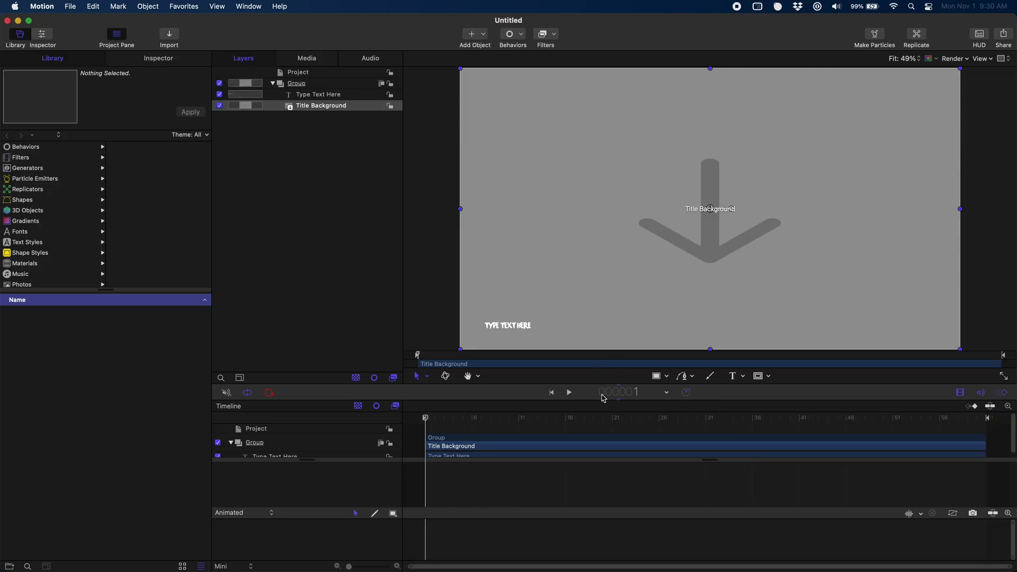
# Hide the Title Background layer and drag the Type Text Here layer up to mid-frame.
pyautogui.moveTo(708, 461); pyautogui.dragTo(709, 561)
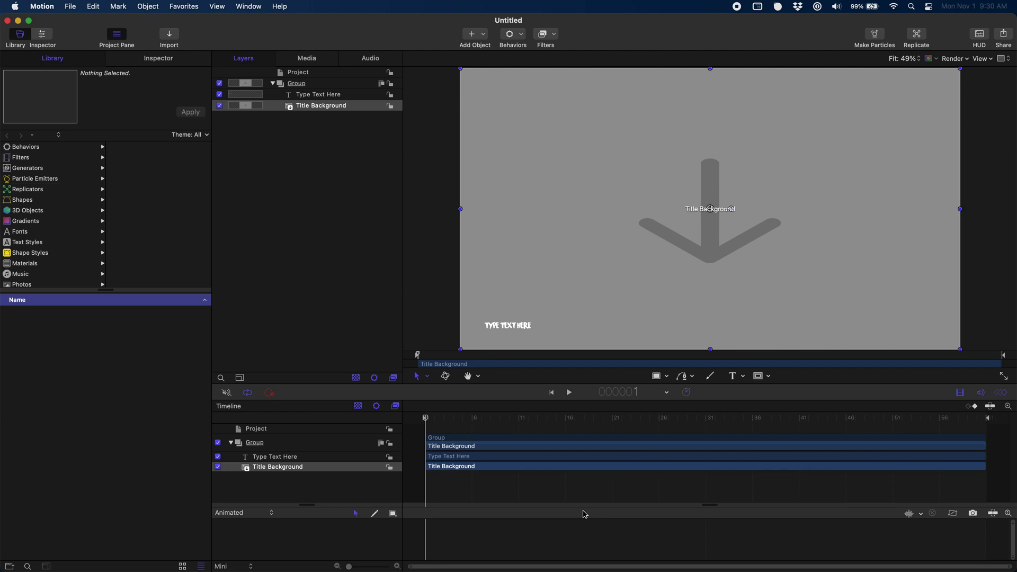
pyautogui.click(283, 457)
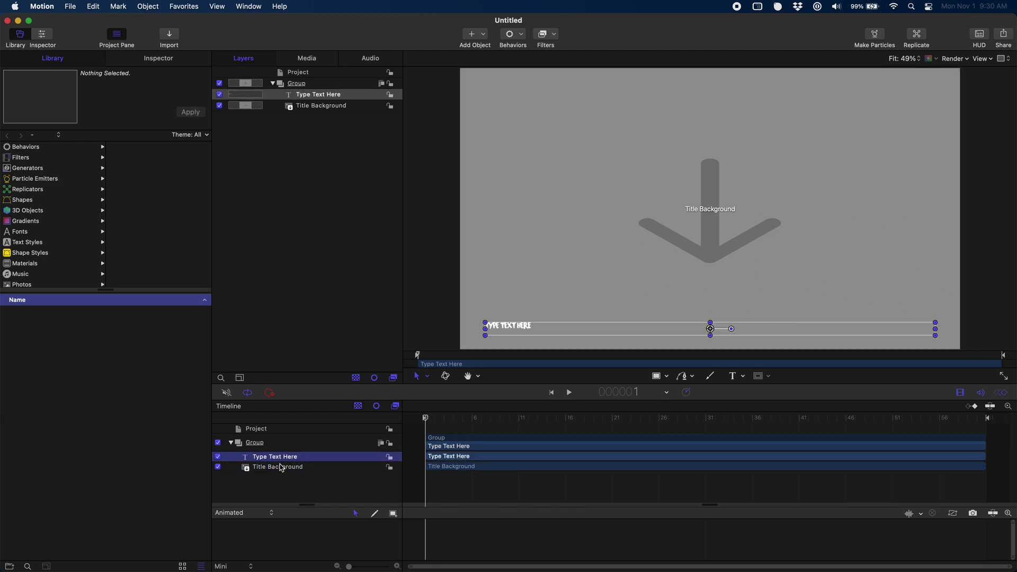
pyautogui.click(279, 467)
pyautogui.click(217, 467)
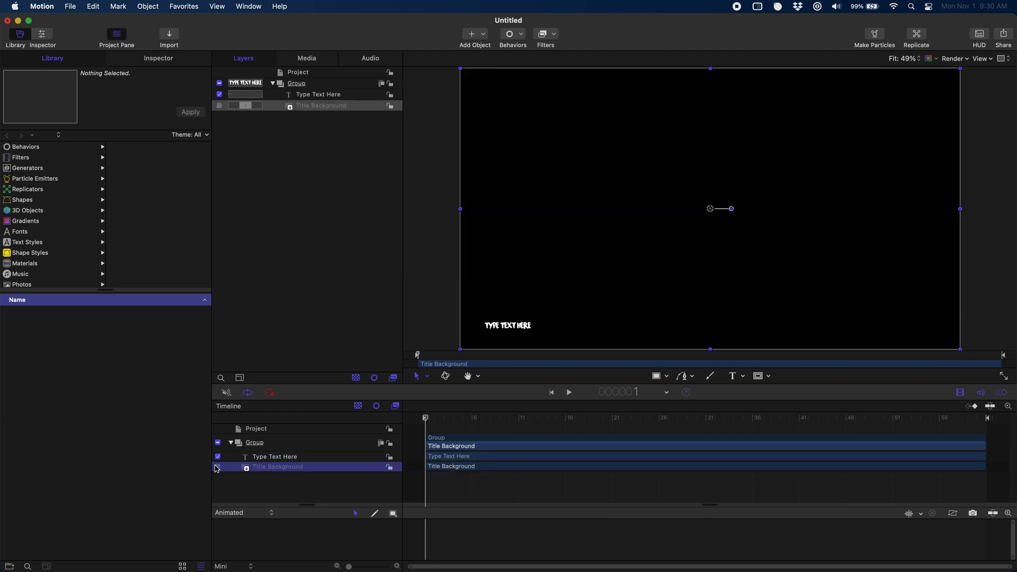
pyautogui.click(288, 457)
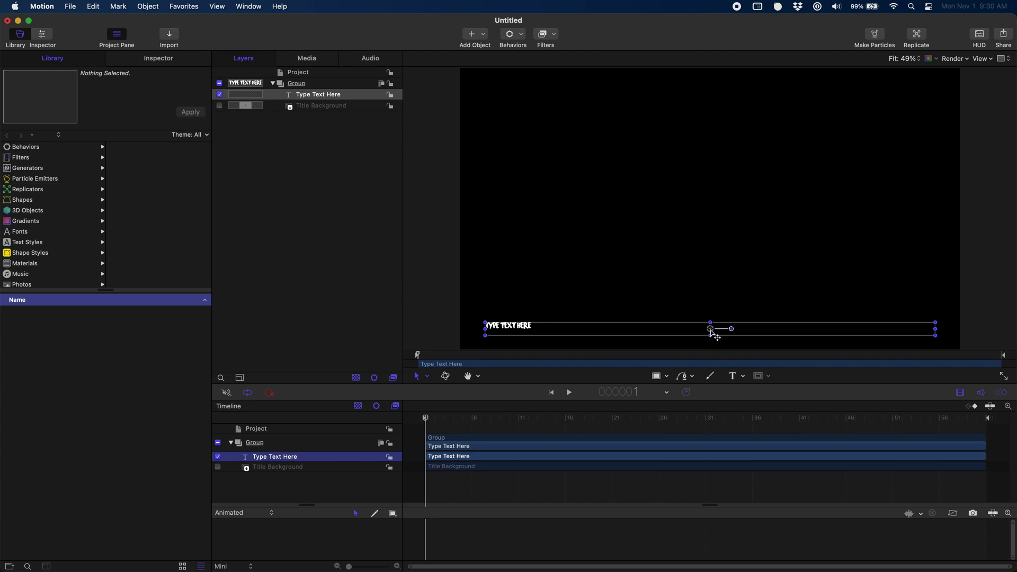
pyautogui.moveTo(713, 332); pyautogui.dragTo(711, 209)
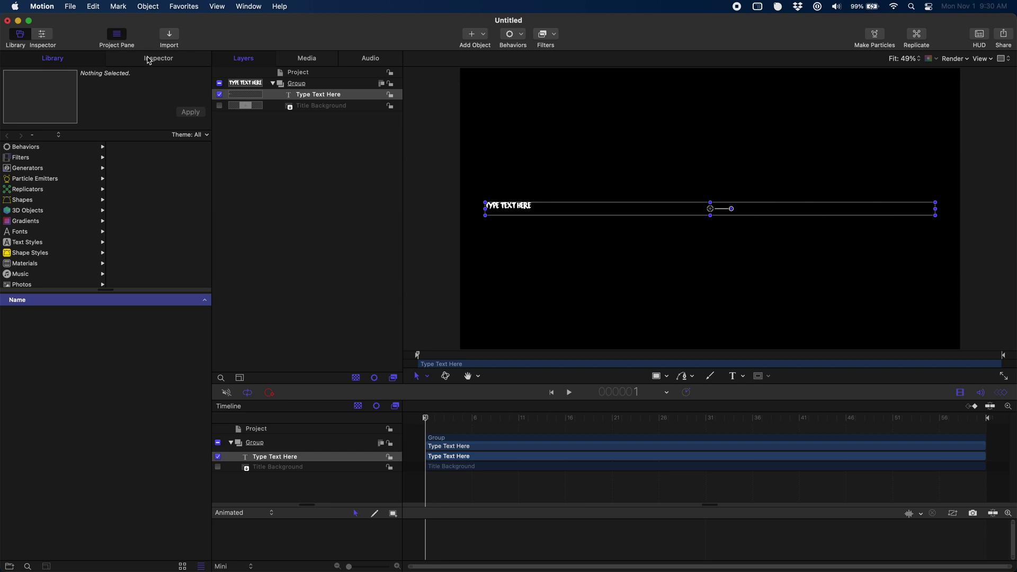
# Center-align the title in the Text Format pane and set its size to 288.
pyautogui.click(148, 62)
pyautogui.click(80, 239)
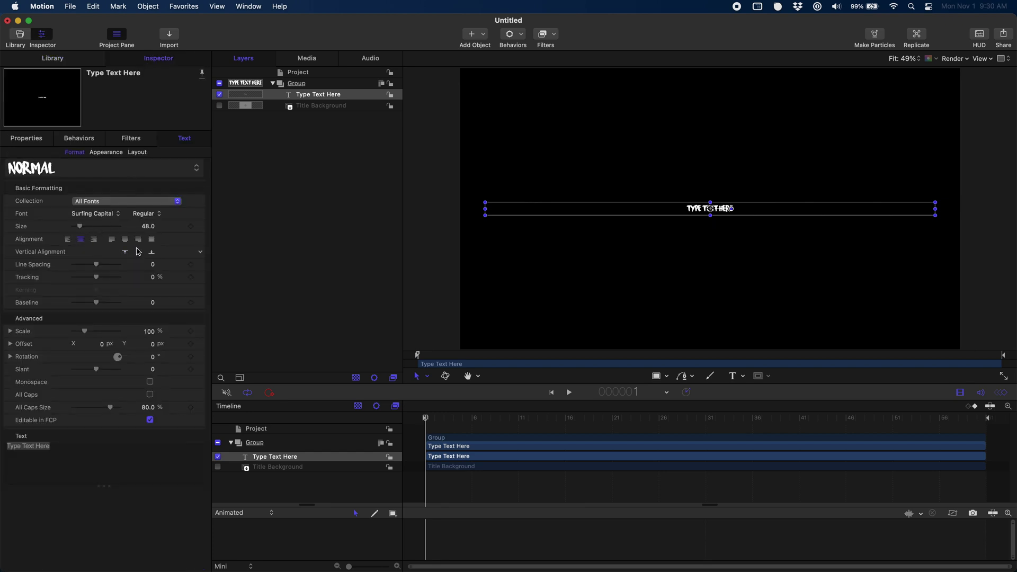
pyautogui.moveTo(80, 227); pyautogui.dragTo(121, 228)
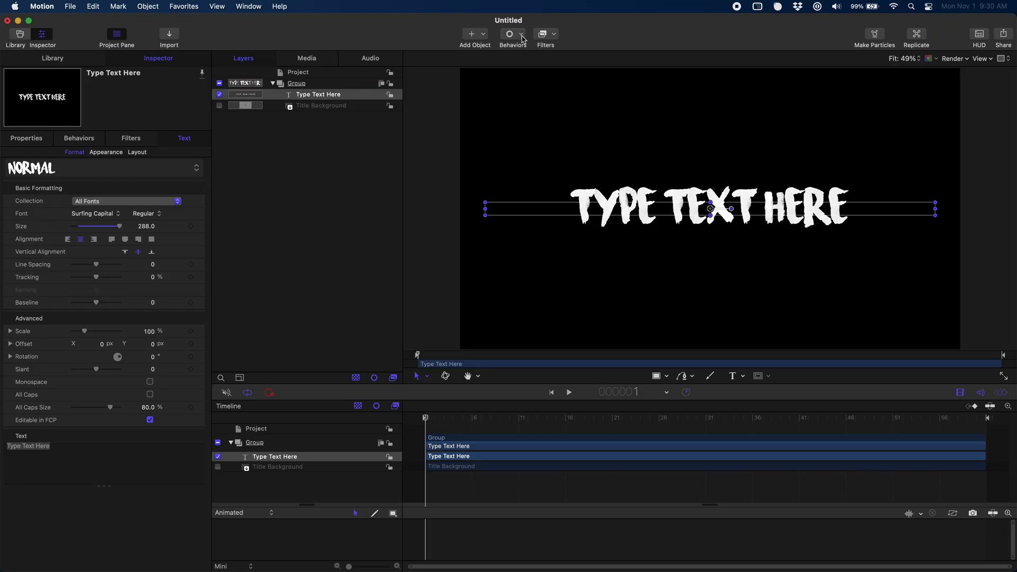
# Apply the Text-Continuous Quiver behavior to the title and play the preview.
pyautogui.click(523, 37)
pyautogui.moveTo(535, 189)
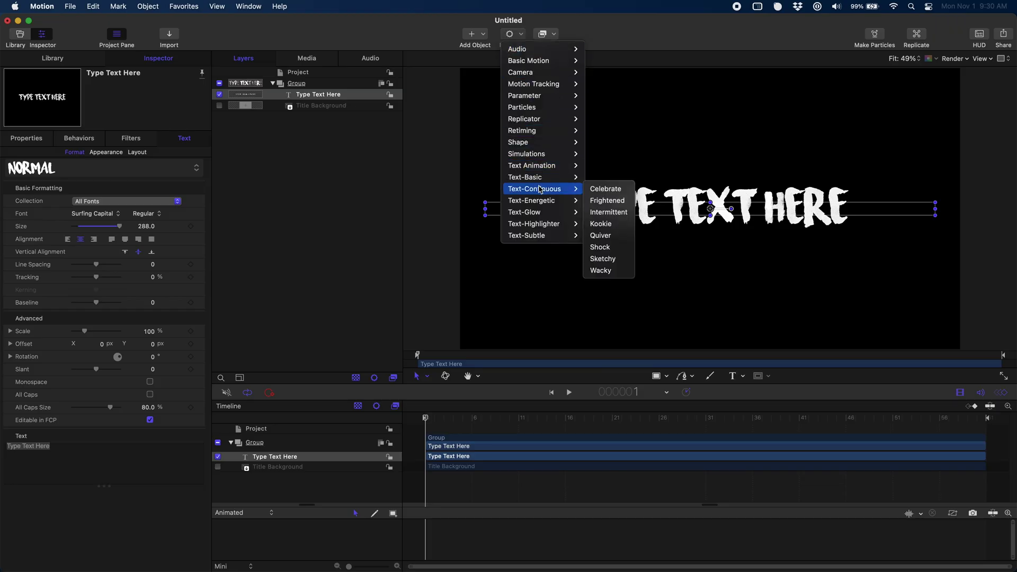
pyautogui.click(596, 236)
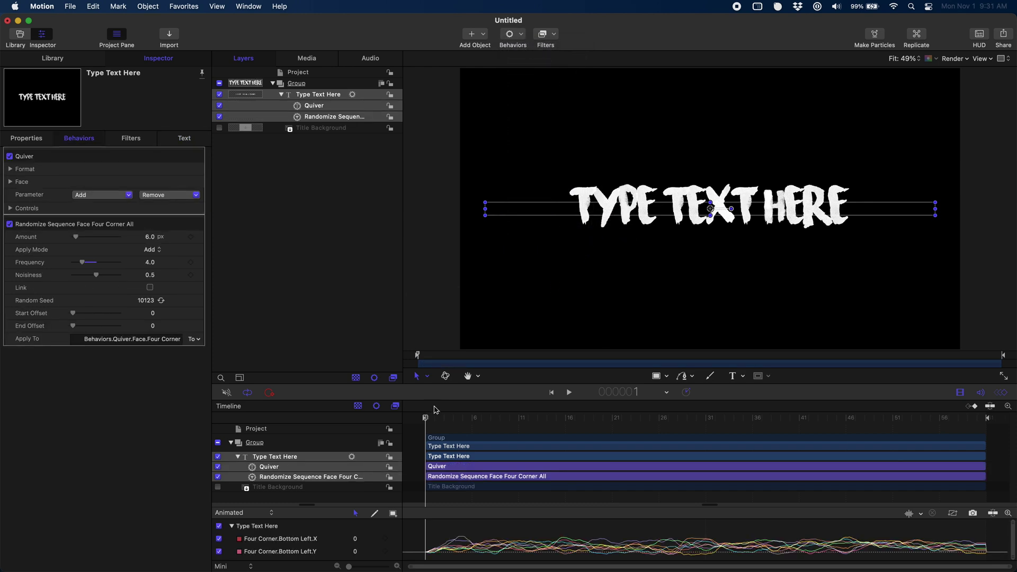
pyautogui.press('space')
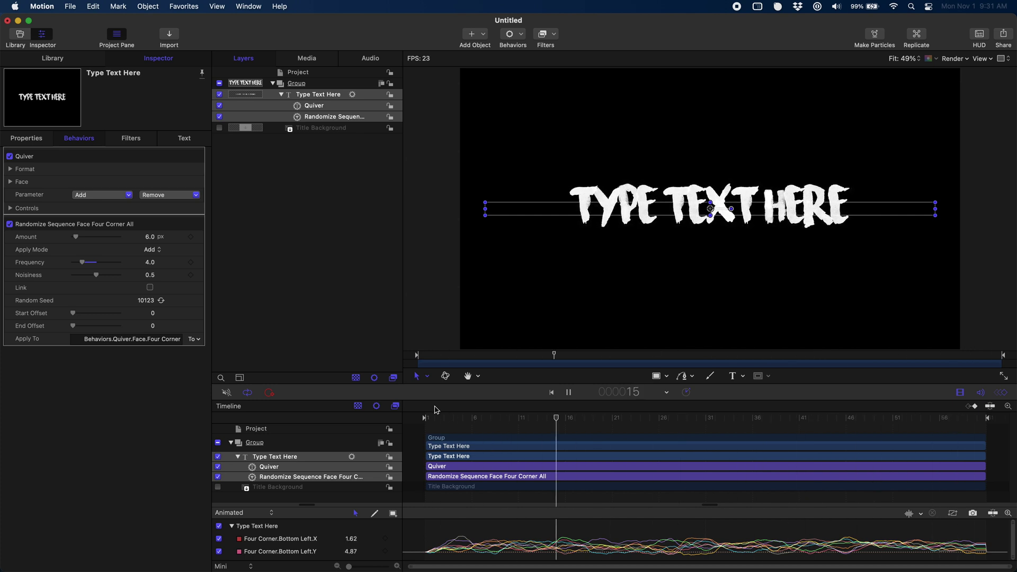
# Scrub through the opening frames, then set the Quiver Start Offset to about -23.6.
pyautogui.moveTo(445, 417); pyautogui.dragTo(416, 423)
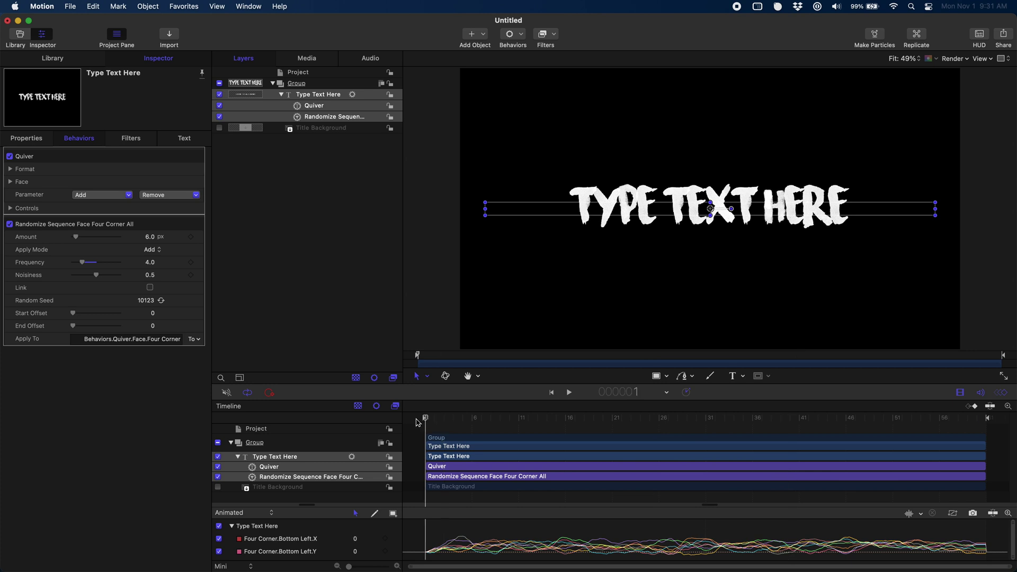
pyautogui.moveTo(77, 236)
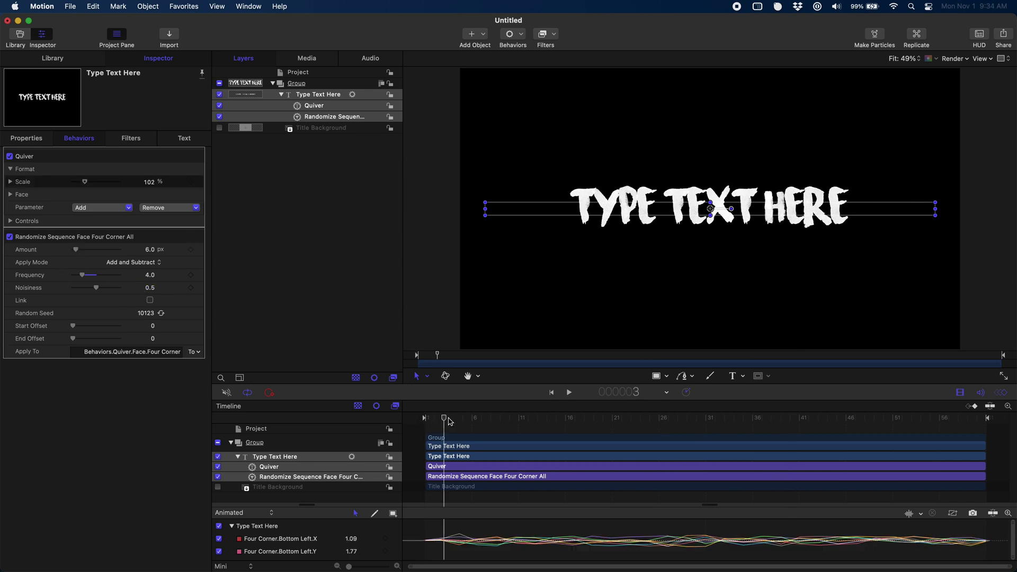
pyautogui.moveTo(444, 419)
pyautogui.mouseDown()
pyautogui.moveTo(477, 421)
pyautogui.moveTo(426, 425)
pyautogui.mouseUp()
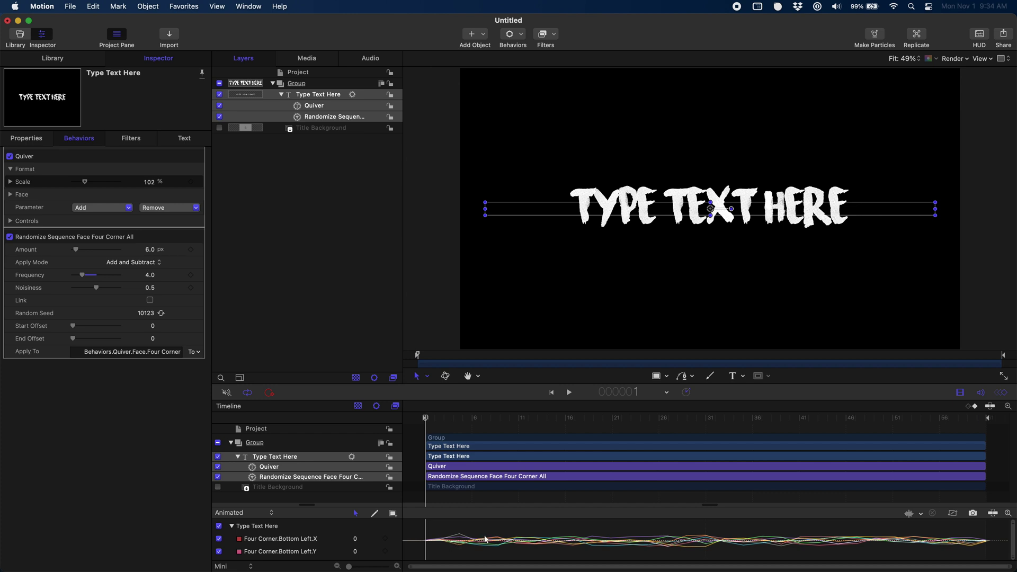
pyautogui.moveTo(151, 314)
pyautogui.moveTo(152, 326); pyautogui.dragTo(134, 326)
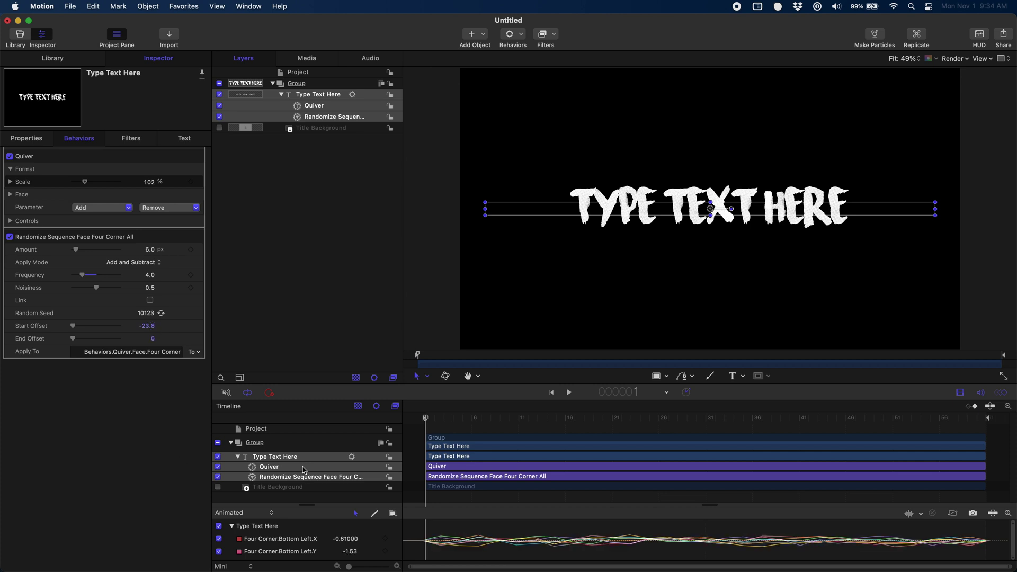